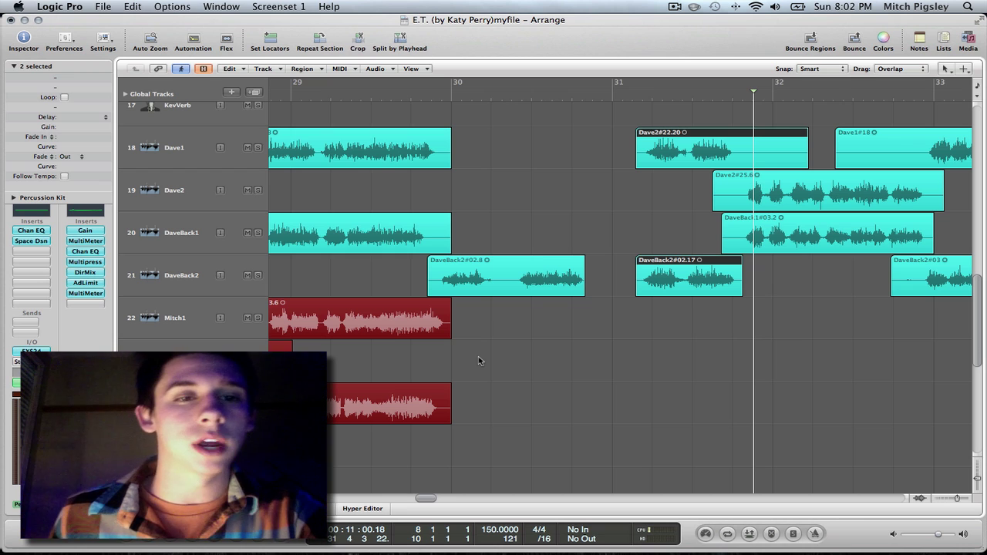
# Step: Move the playhead to around bar 29.5, ahead of the Dave1 and DaveBack2 phrases
pyautogui.click(381, 98)
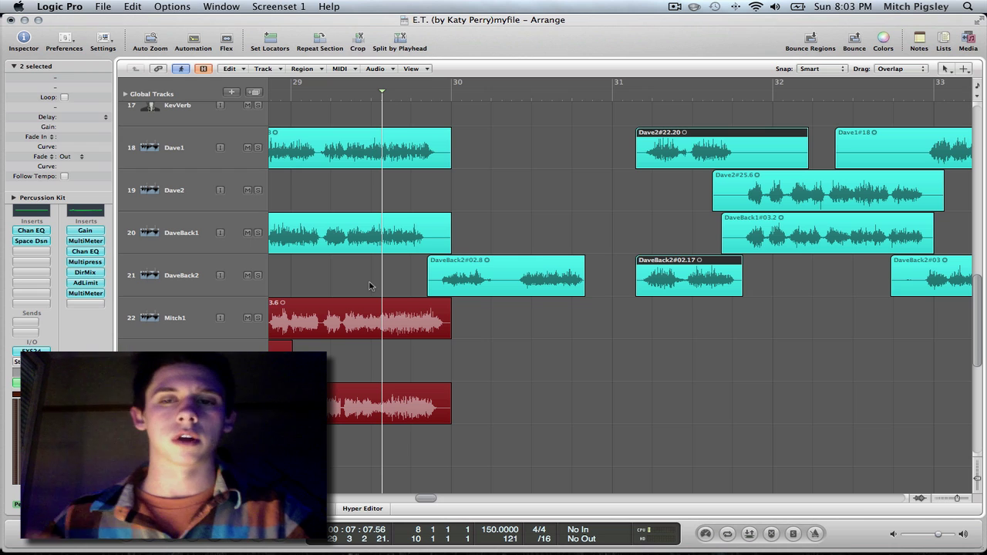
# Step: Play the passage from bar 29.5, then zoom in on bars 30.3–32 around the Dave1 and DaveBack2 phrases
pyautogui.hscroll(5, 408, 282)
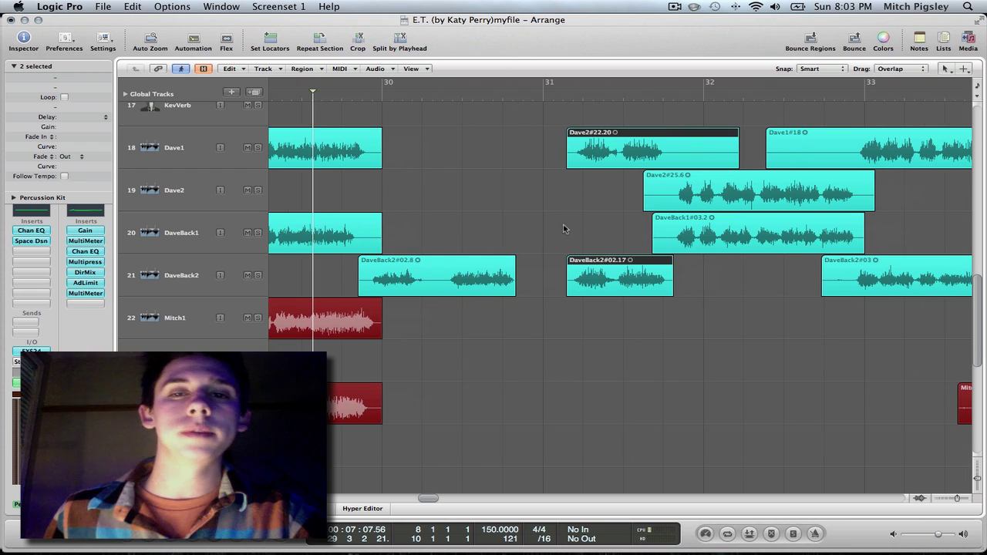
pyautogui.click(563, 228)
pyautogui.moveTo(608, 399); pyautogui.dragTo(556, 214)
pyautogui.moveTo(618, 378); pyautogui.dragTo(563, 138)
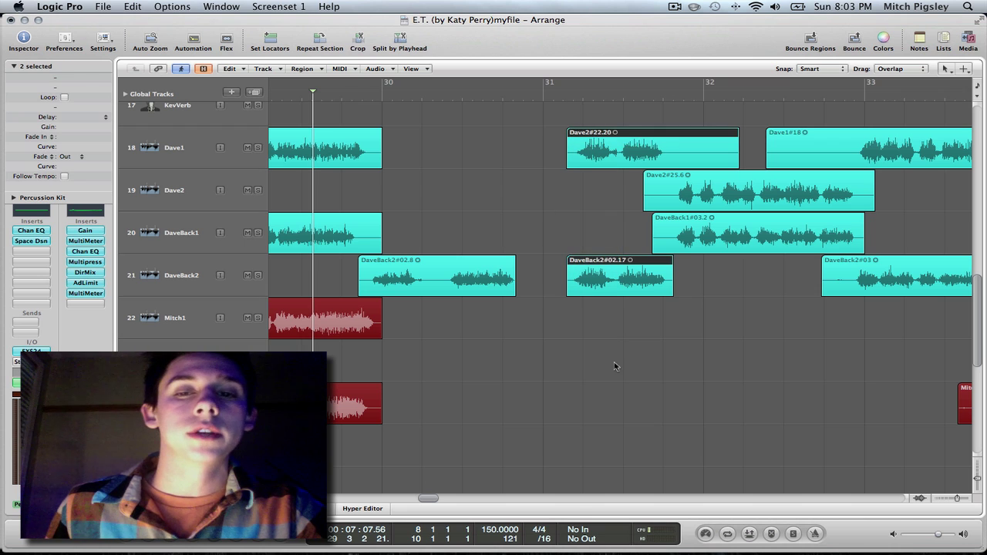
pyautogui.click(541, 207)
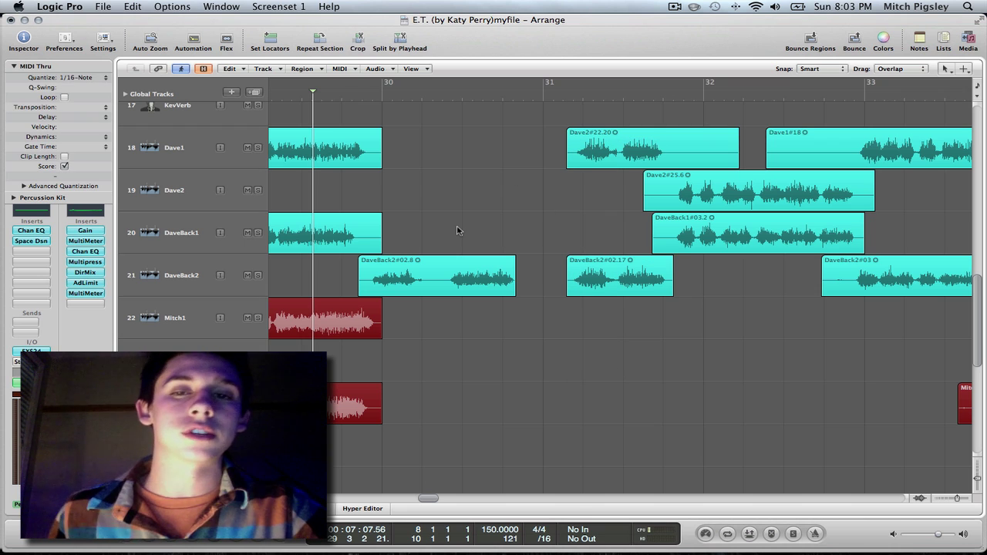
pyautogui.press('space')
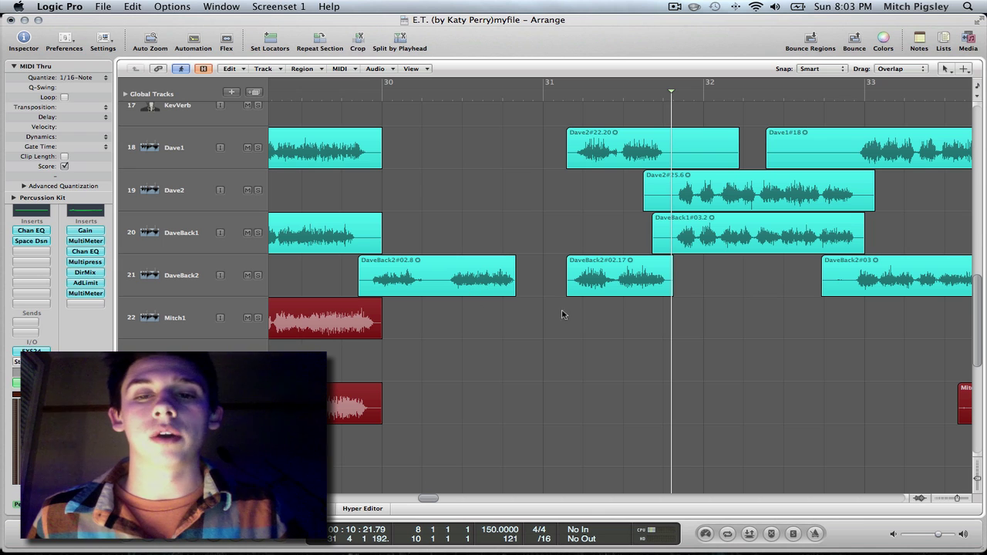
pyautogui.press('super+Right')
pyautogui.press('super+Right')
pyautogui.press('super+Right')
pyautogui.hscroll(-5, 589, 321)
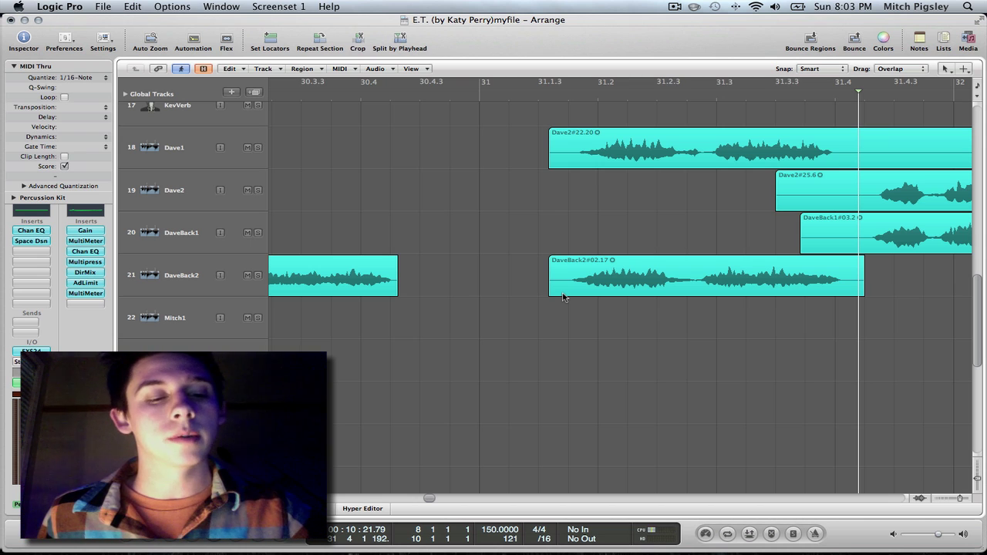
# Step: With the Scissors tool, split both Dave1 and DaveBack2 at bar 31.2 and again just after it
pyautogui.press('Escape')
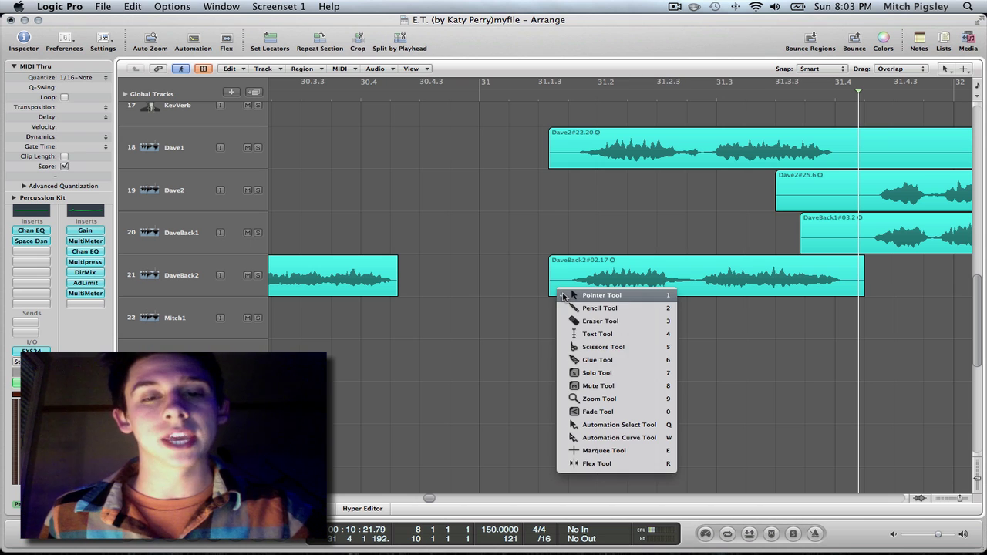
pyautogui.click(600, 347)
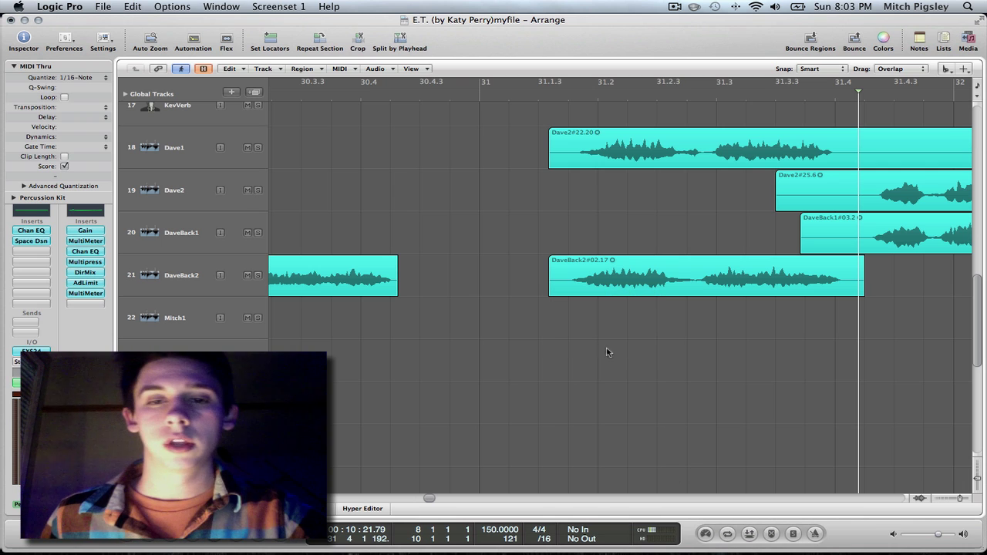
pyautogui.moveTo(652, 409); pyautogui.dragTo(554, 158)
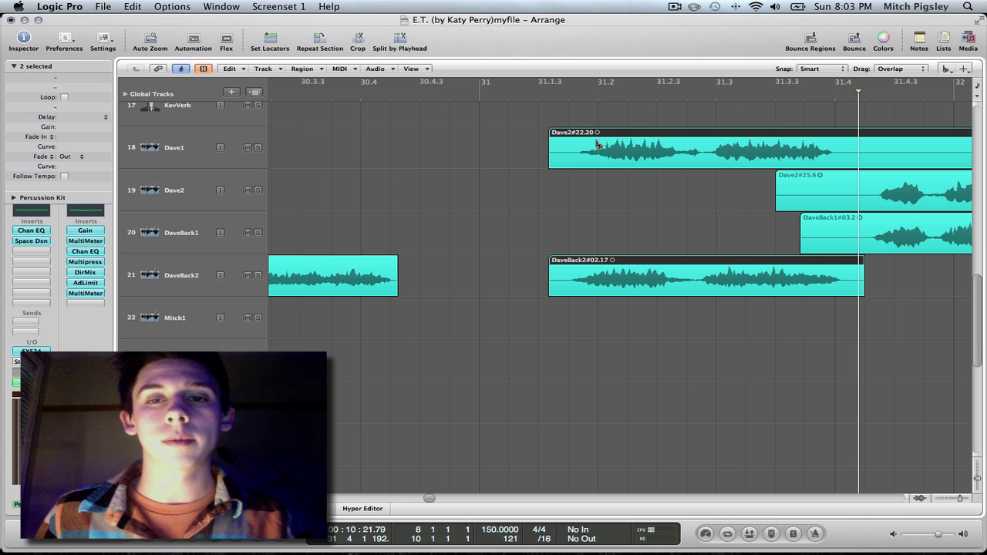
pyautogui.click(597, 259)
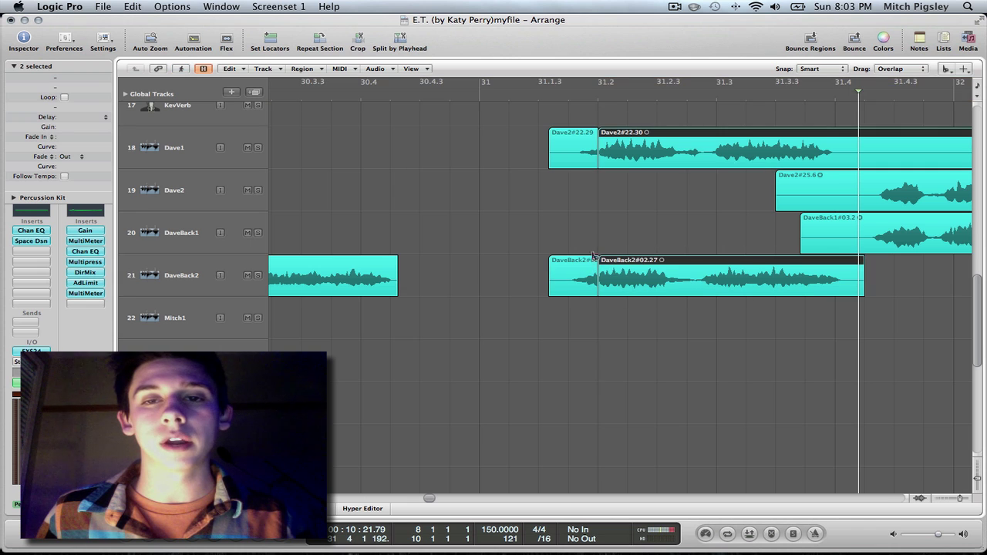
pyautogui.click(627, 155)
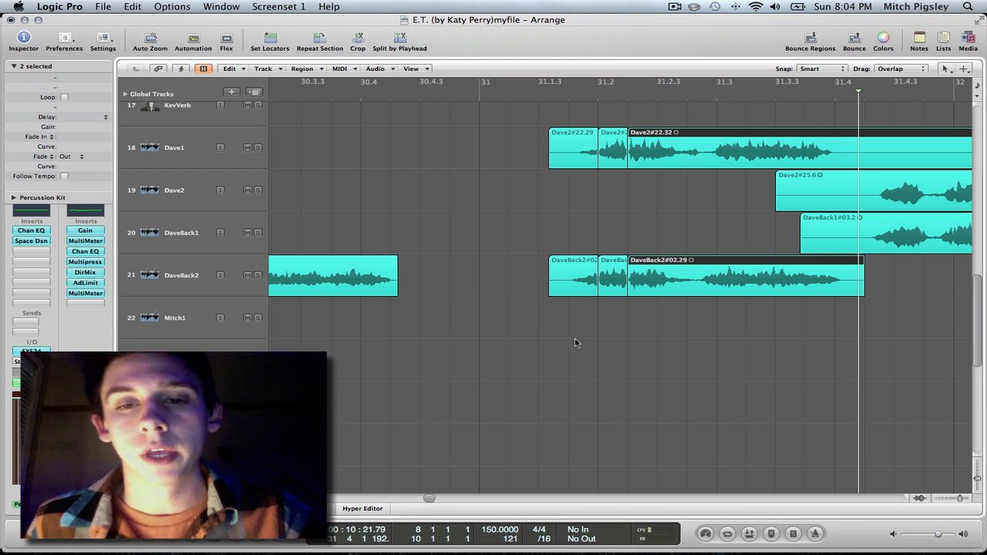
# Step: Delete the leading pieces and Option-drag copies of the short slices to bar 31.1.3 and bar 31
pyautogui.moveTo(575, 341); pyautogui.dragTo(538, 134)
pyautogui.press('Delete')
pyautogui.moveTo(623, 361); pyautogui.dragTo(587, 129)
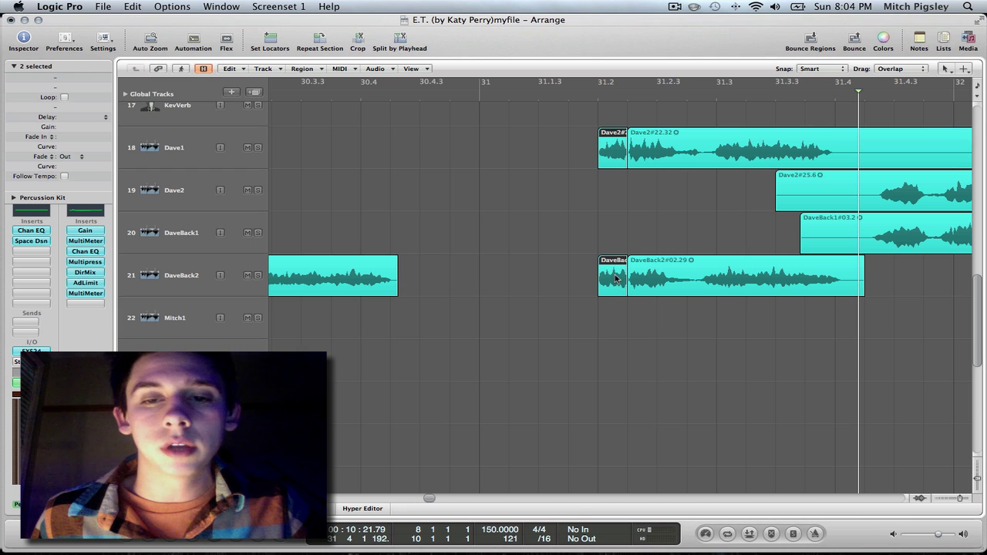
pyautogui.moveTo(615, 278); pyautogui.dragTo(493, 282)
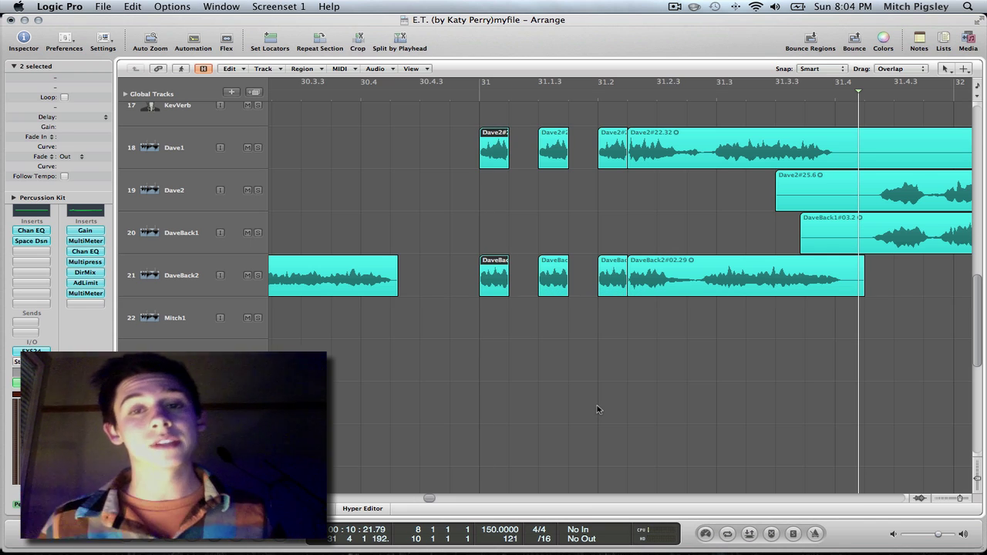
pyautogui.moveTo(736, 374); pyautogui.dragTo(621, 282)
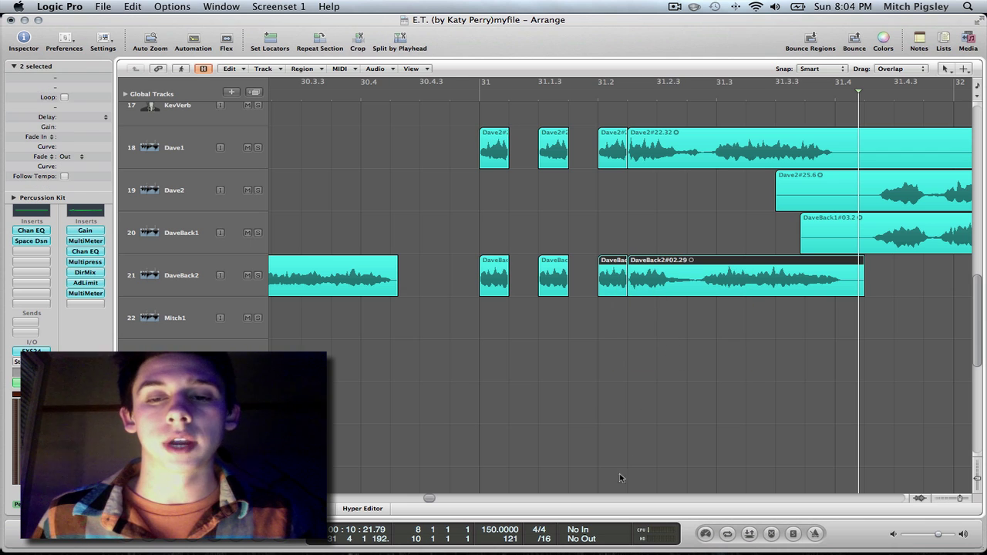
# Step: Merge the bar 31.2 slice into its main phrase, first on DaveBack2, then on Dave1
pyautogui.rightClick(671, 277)
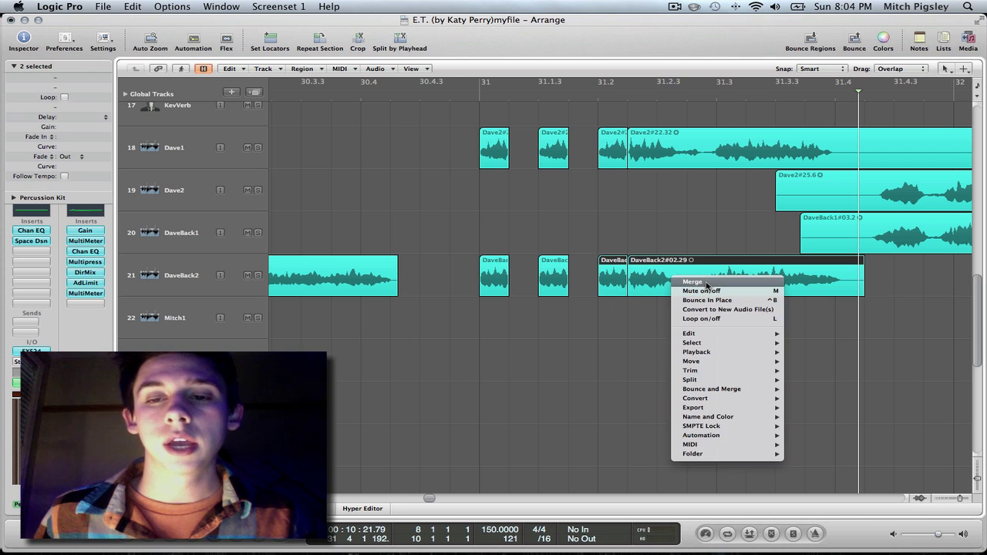
pyautogui.click(705, 282)
pyautogui.moveTo(674, 216); pyautogui.dragTo(636, 143)
pyautogui.rightClick(636, 144)
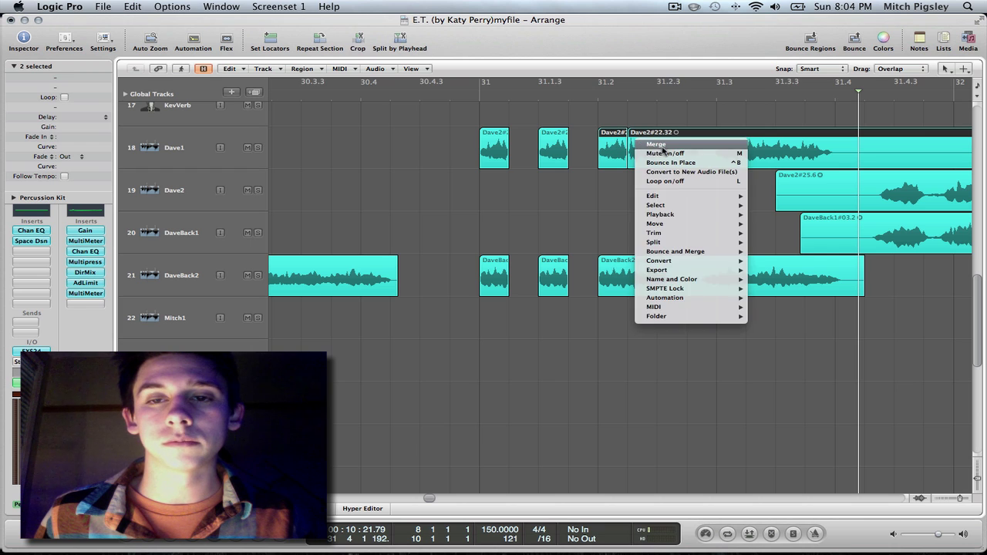
pyautogui.click(661, 147)
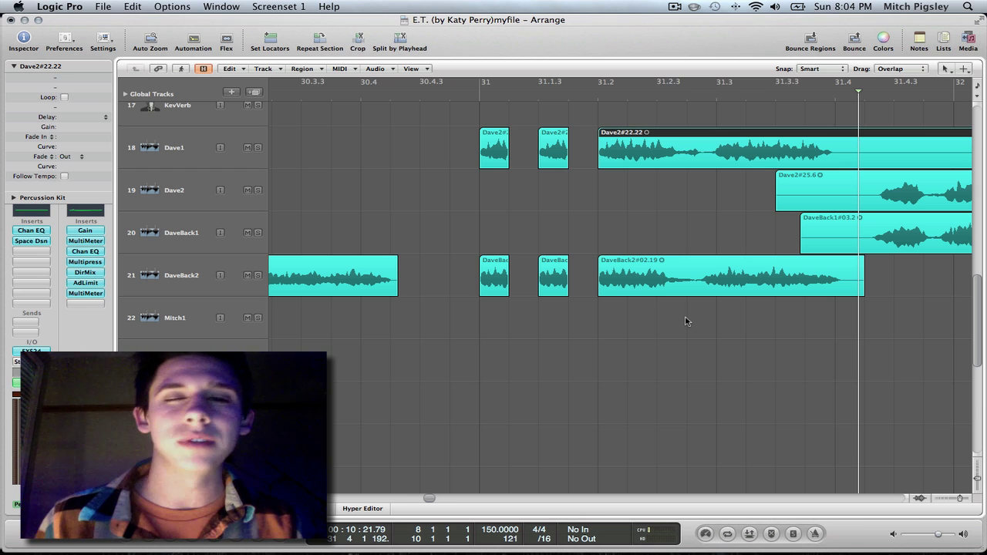
# Step: Switch to the Fade tool and zoom in closer on the stutter copies
pyautogui.press('Escape')
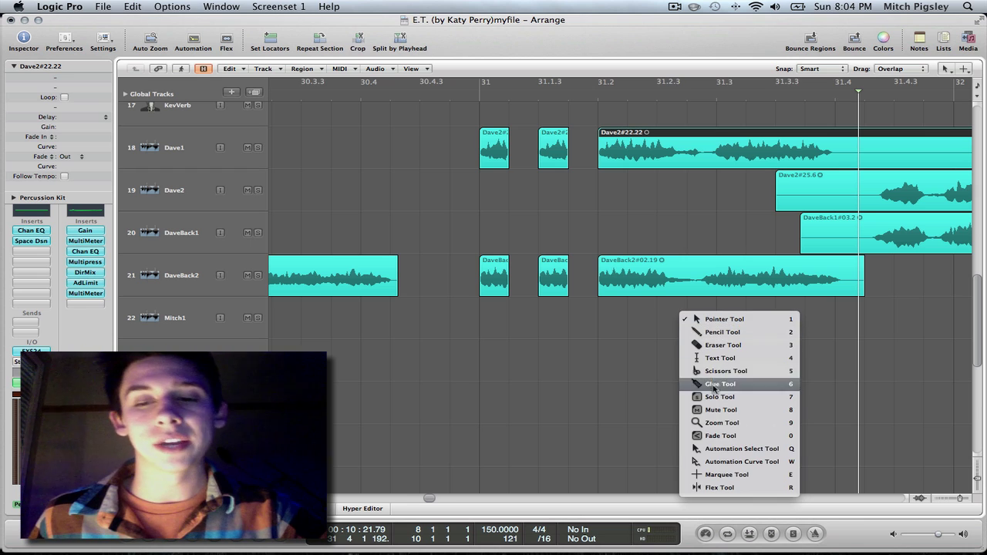
pyautogui.click(743, 440)
pyautogui.press('super+Right')
pyautogui.press('super+Right')
pyautogui.hscroll(-3, 627, 279)
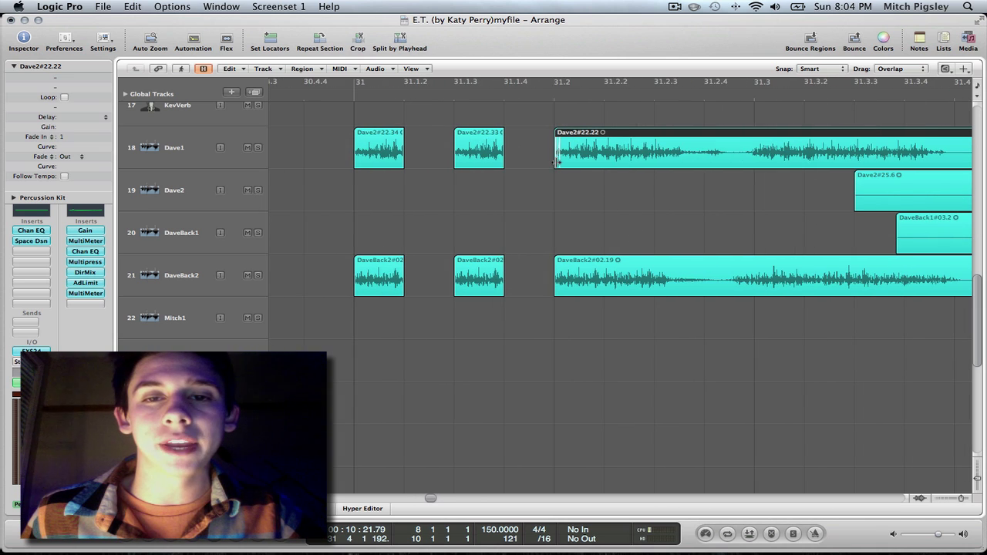
pyautogui.click(556, 290)
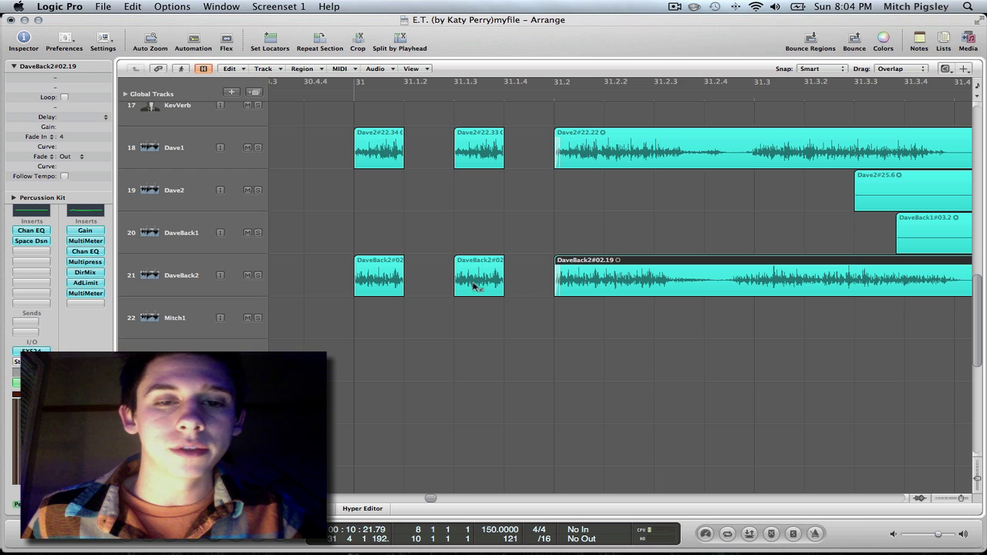
# Step: Draw fade-ins and fade-outs on the first and second stutter copies of Dave1 and DaveBack2
pyautogui.moveTo(503, 288); pyautogui.dragTo(491, 287)
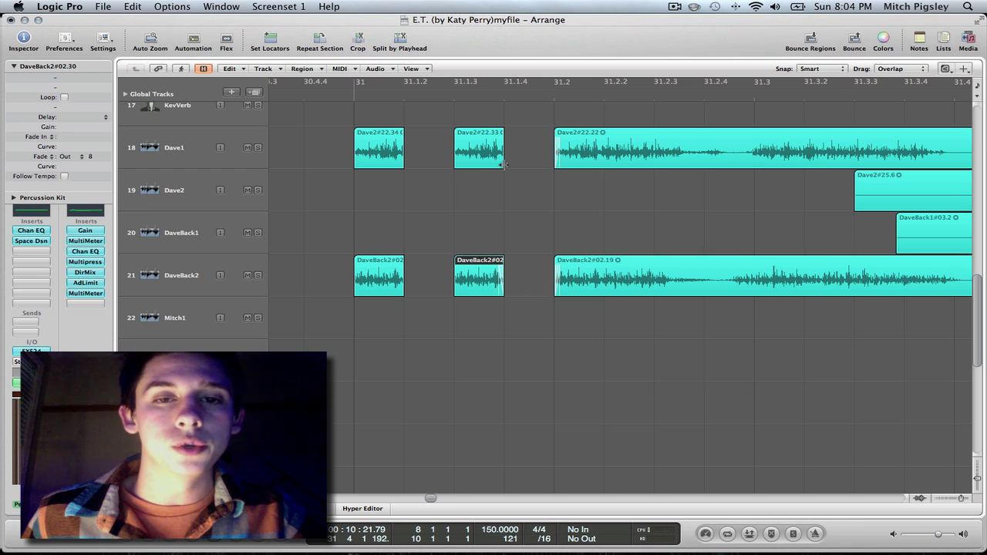
pyautogui.moveTo(502, 163); pyautogui.dragTo(497, 164)
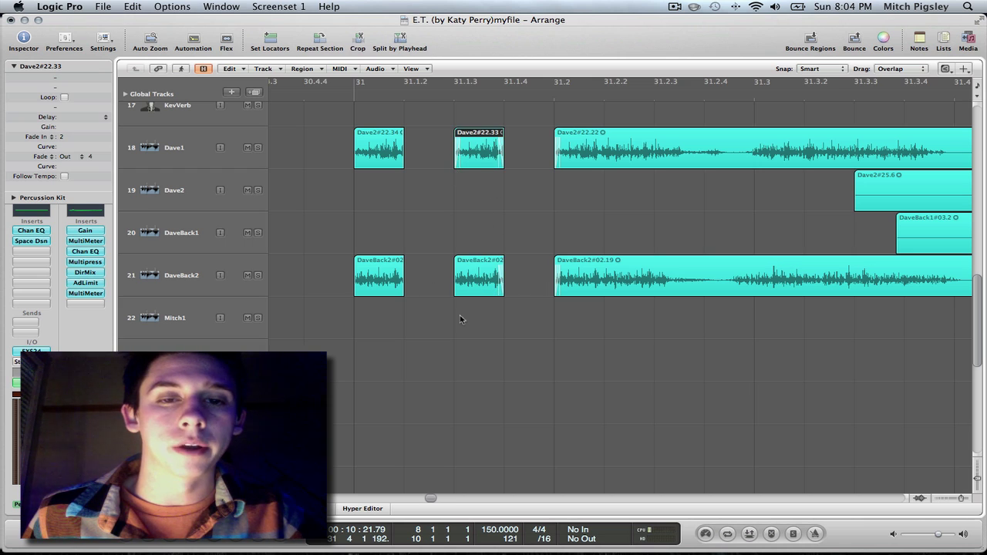
pyautogui.moveTo(455, 287); pyautogui.dragTo(399, 287)
pyautogui.moveTo(405, 168); pyautogui.dragTo(358, 162)
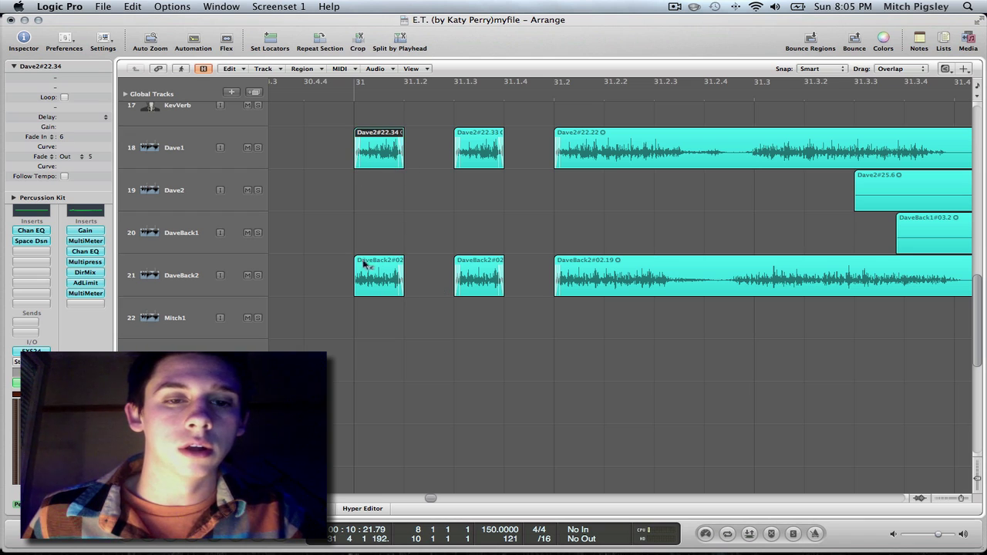
pyautogui.moveTo(360, 289); pyautogui.dragTo(363, 289)
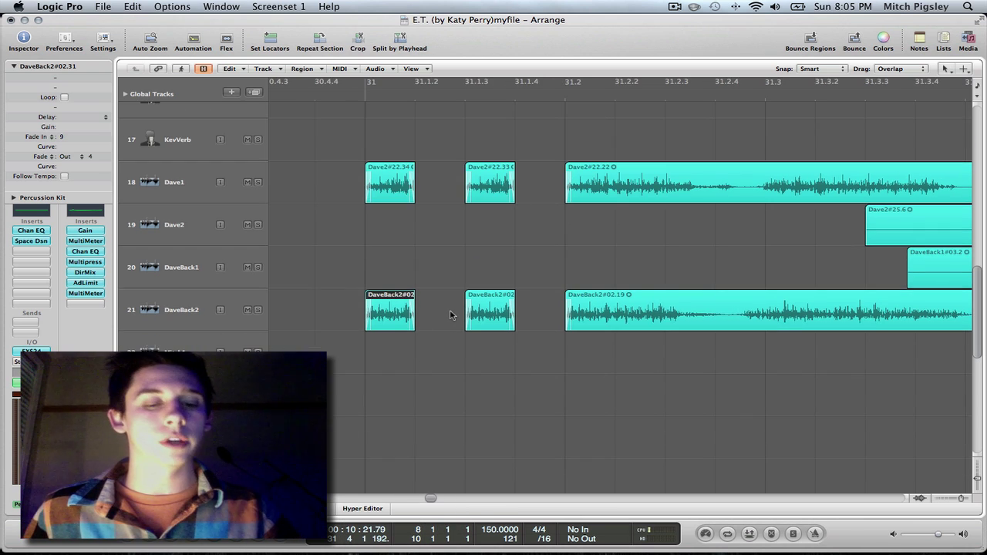
pyautogui.hotkey('ctrl', 'Down')
pyautogui.scroll(-3, 451, 314)
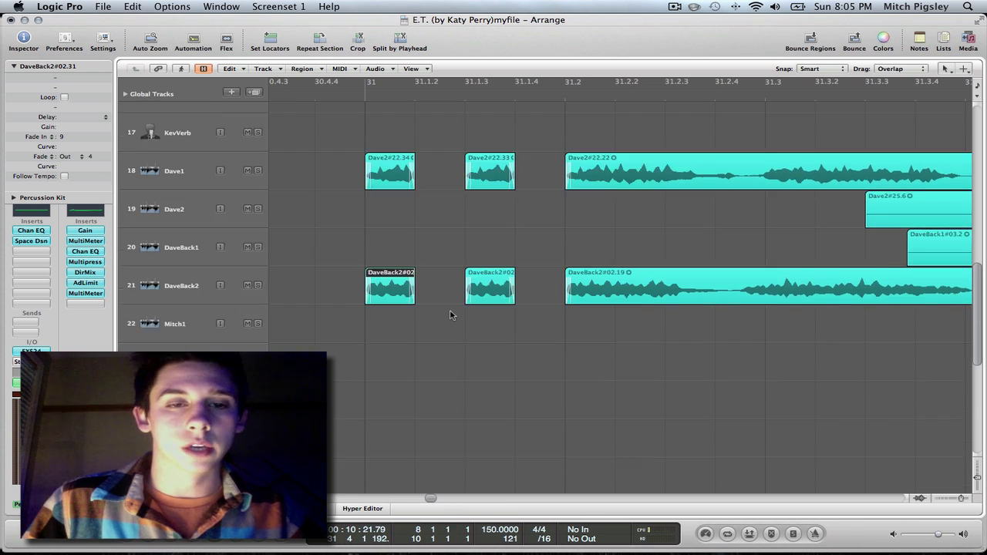
pyautogui.hotkey('ctrl', 'Left')
pyautogui.hotkey('ctrl', 'Left')
pyautogui.hotkey('ctrl', 'Left')
pyautogui.scroll(1, 451, 314)
pyautogui.hscroll(-5, 451, 314)
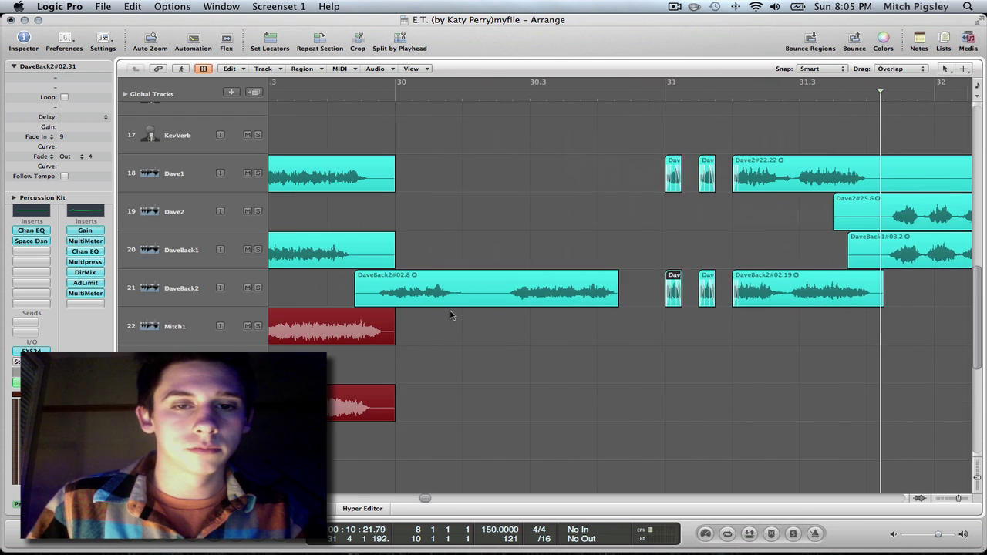
pyautogui.click(343, 97)
pyautogui.press('space')
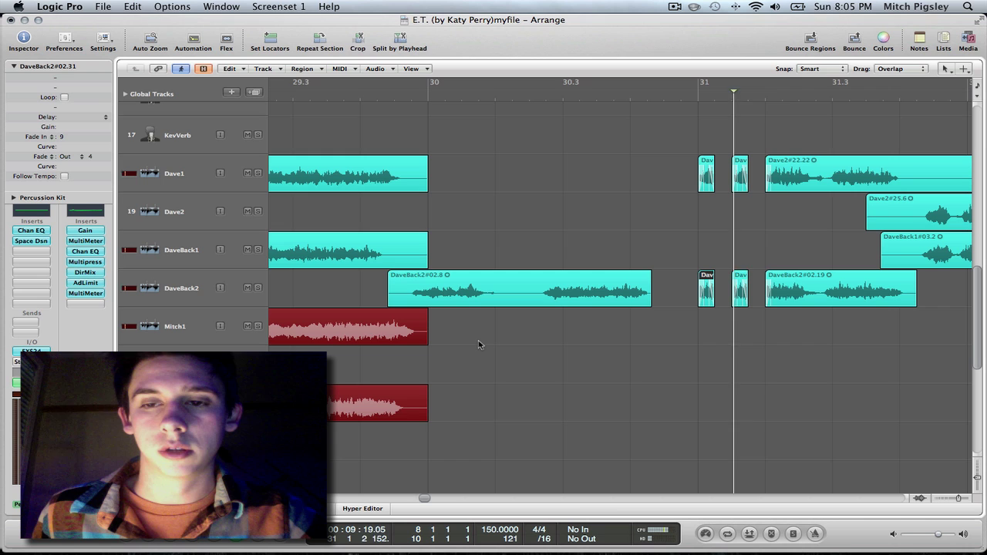
pyautogui.hscroll(-10, 508, 353)
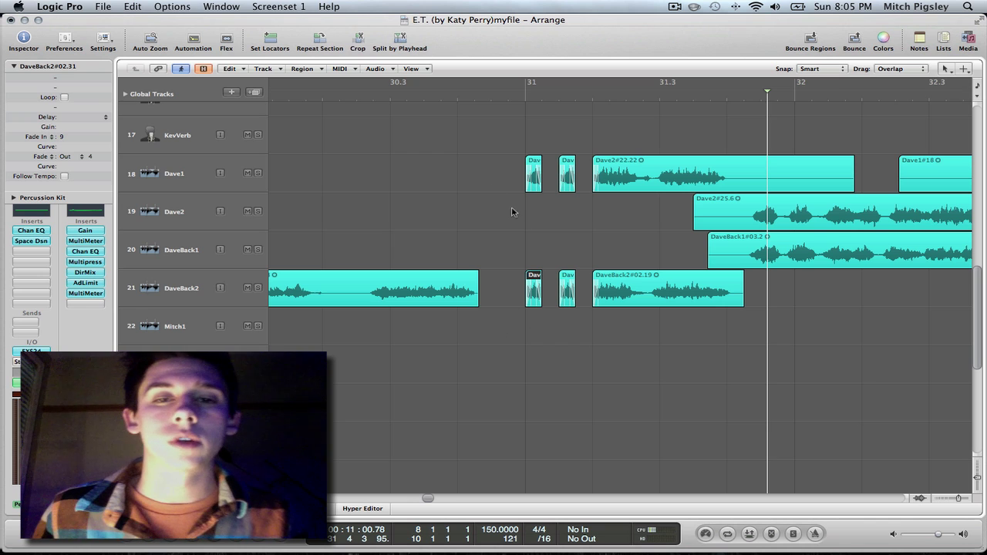
# Step: Option-drag copies of the four stutter regions right after the originals
pyautogui.moveTo(484, 122); pyautogui.dragTo(577, 317)
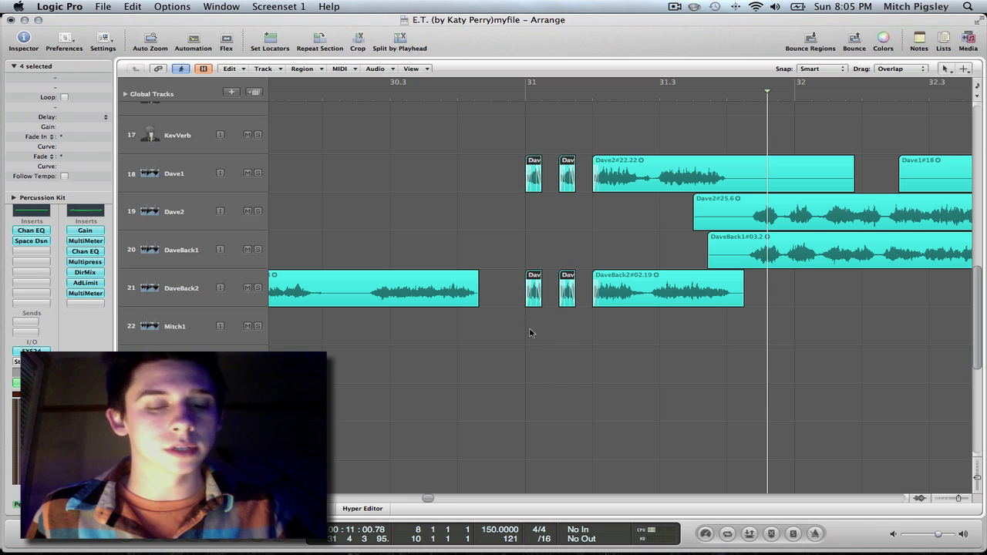
pyautogui.moveTo(534, 290); pyautogui.dragTo(552, 289)
pyautogui.click(594, 334)
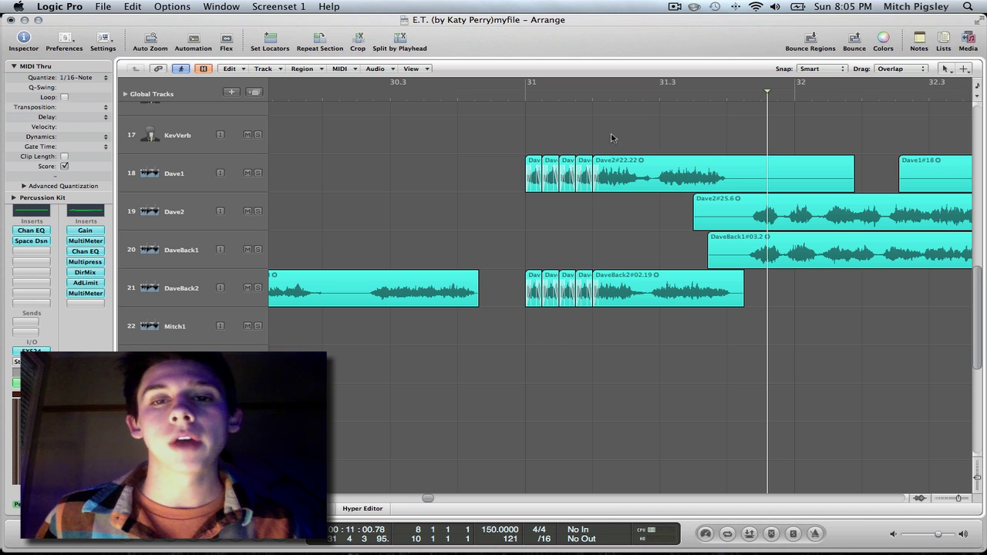
# Step: Solo tracks Dave1 through DaveBack2 and play the stutter section from before it
pyautogui.moveTo(256, 175); pyautogui.dragTo(258, 294)
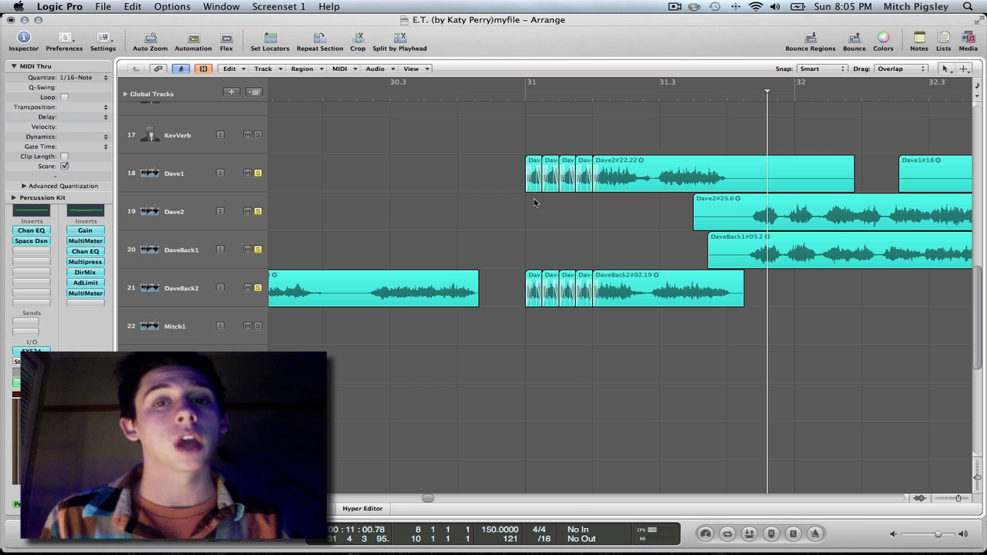
pyautogui.click(478, 101)
pyautogui.press('space')
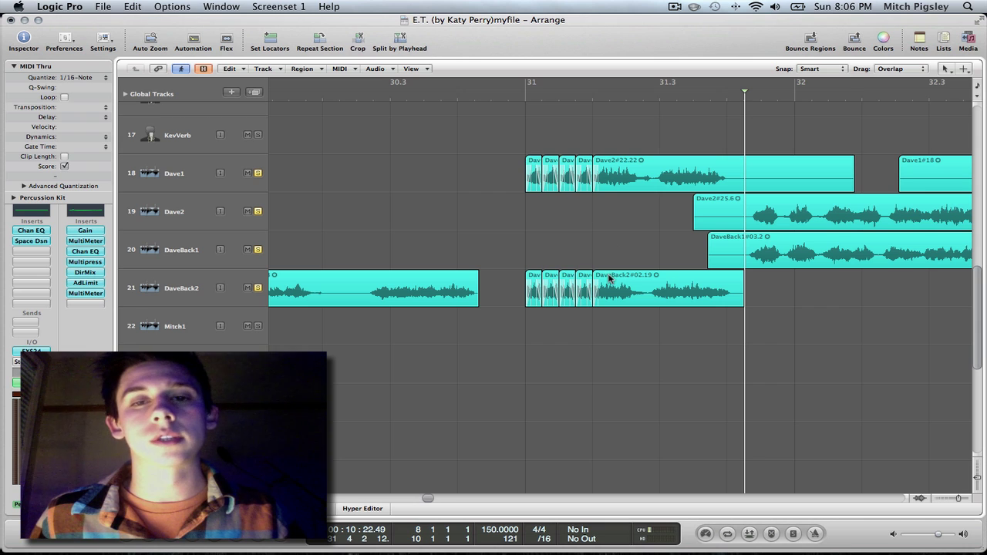
# Step: Shorten all eight stutter regions to leave gaps between them, then zoom back out
pyautogui.press('super+Right')
pyautogui.hscroll(-3, 608, 286)
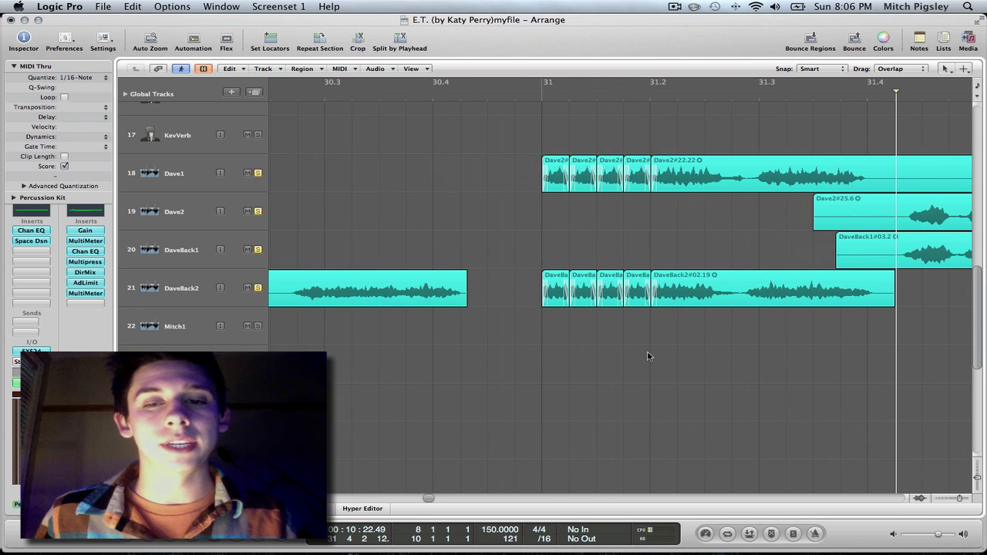
pyautogui.moveTo(650, 356); pyautogui.dragTo(486, 147)
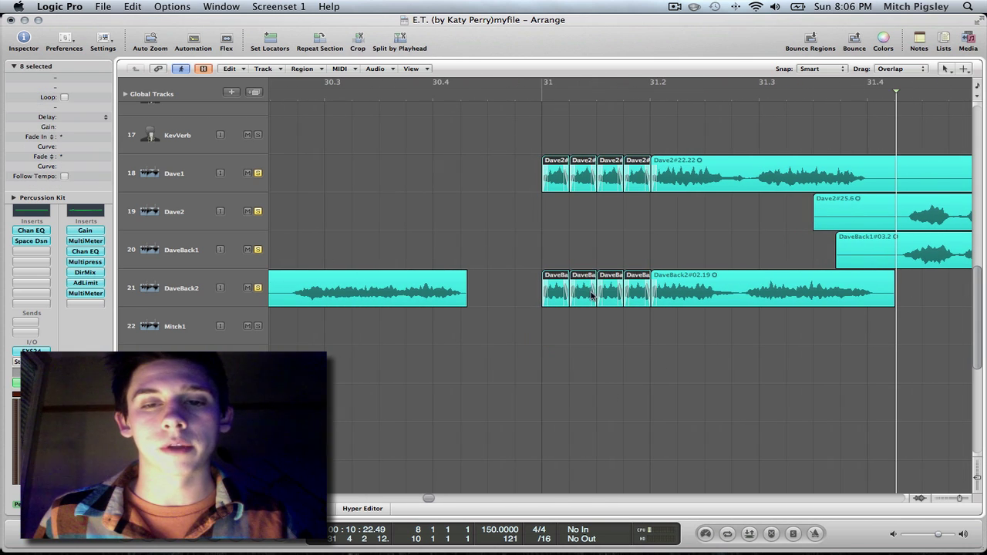
pyautogui.moveTo(594, 297); pyautogui.dragTo(585, 299)
pyautogui.hotkey('ctrl', 'Left')
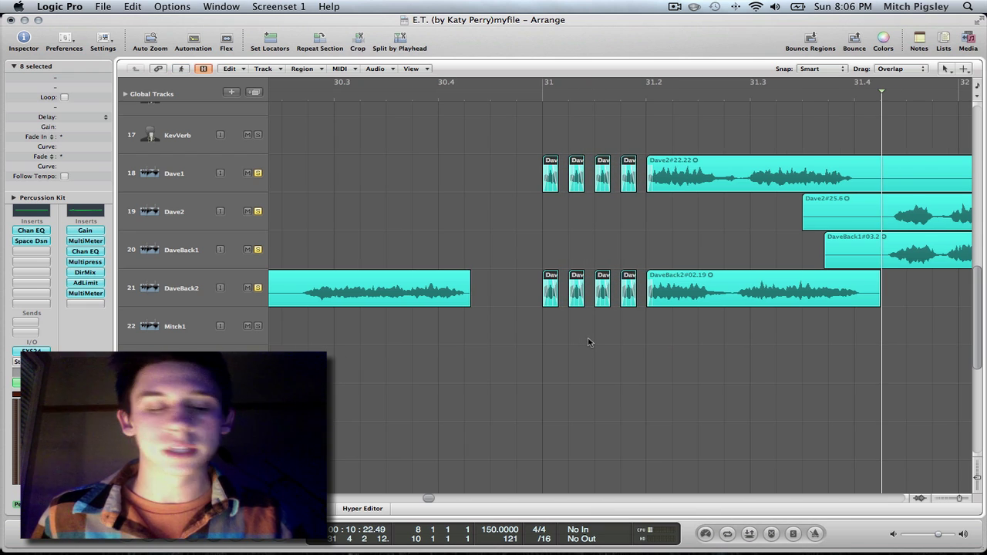
pyautogui.hotkey('ctrl', 'Left')
pyautogui.hotkey('ctrl', 'Up')
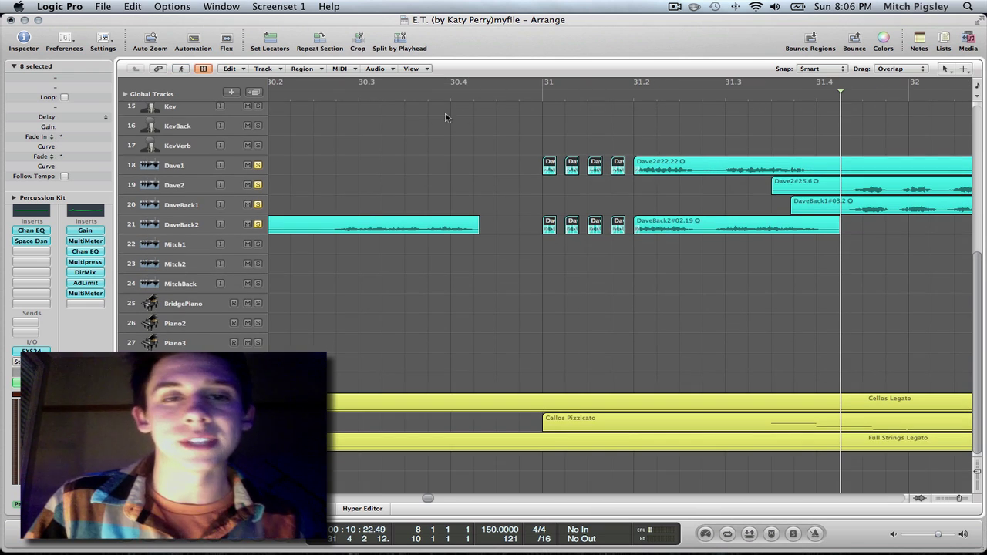
pyautogui.click(329, 99)
pyautogui.press('space')
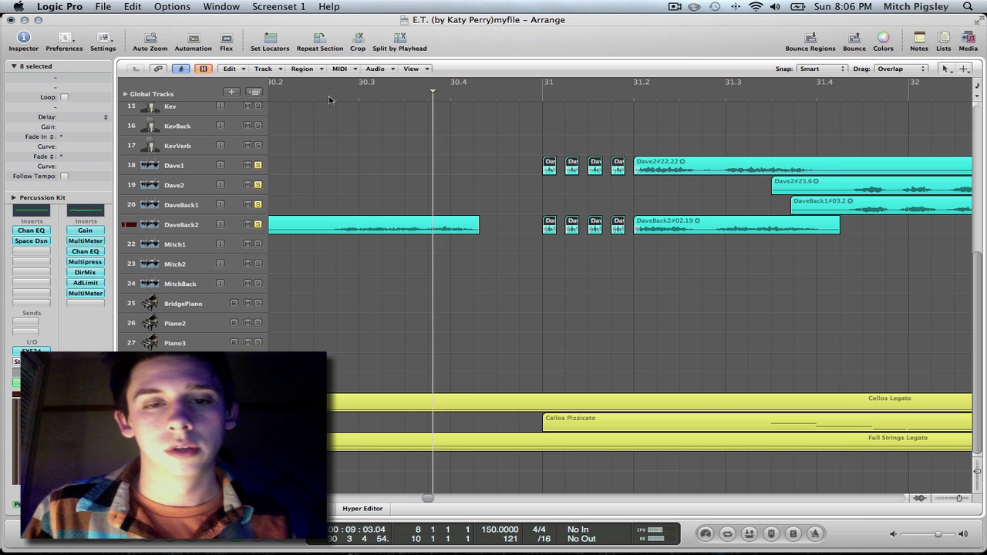